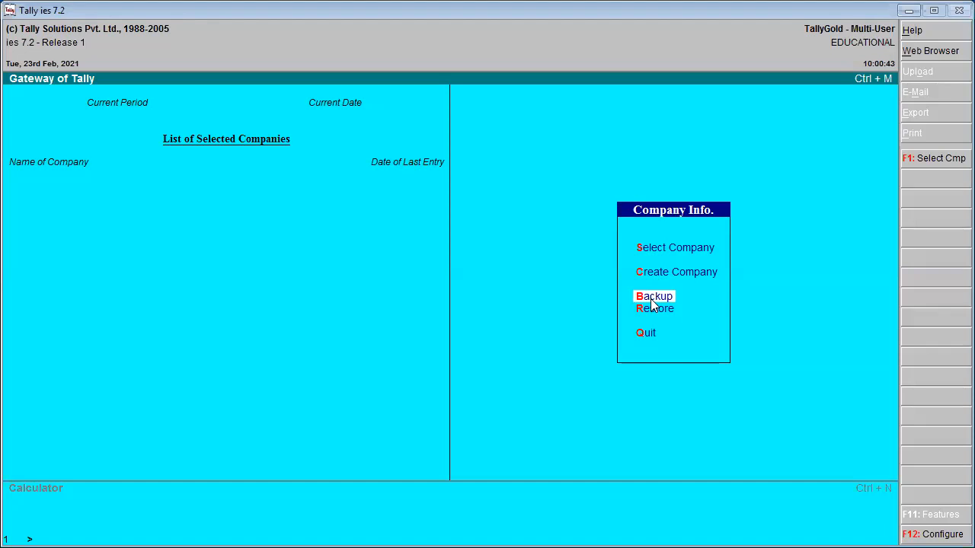
- Choose Create Company in the Company Info menu to bring up the blank Company Creation form
{"action": "left_click", "coordinate": [653, 274]}
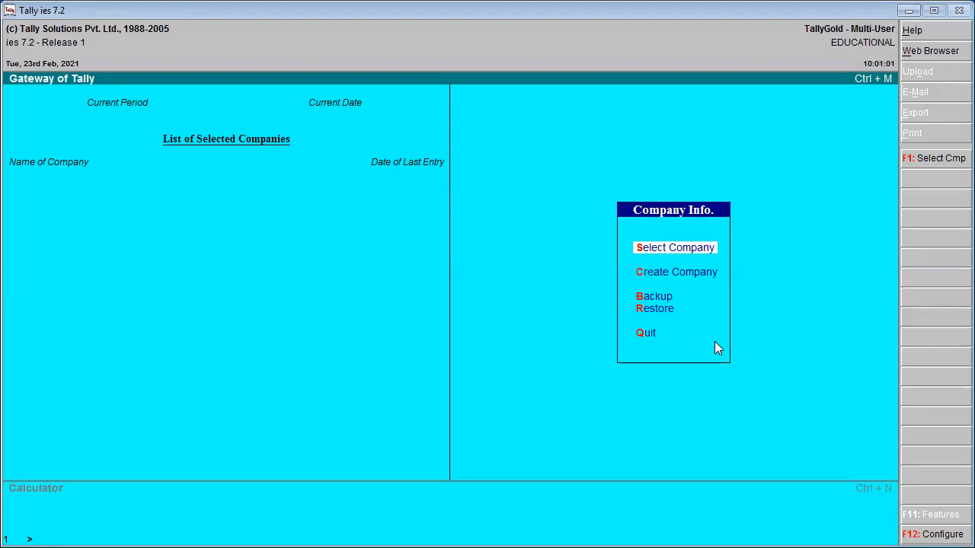
{"action": "left_click", "coordinate": [661, 313]}
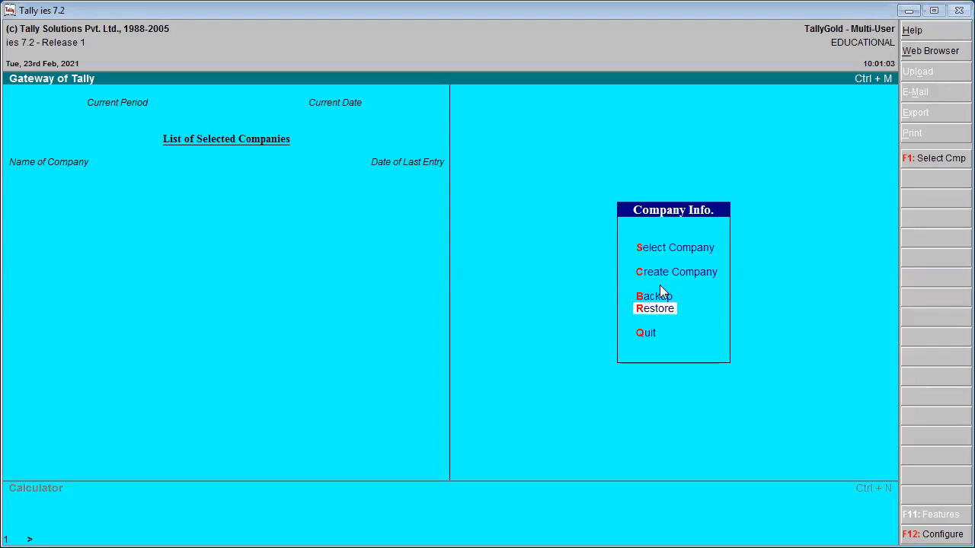
{"action": "left_click", "coordinate": [663, 276]}
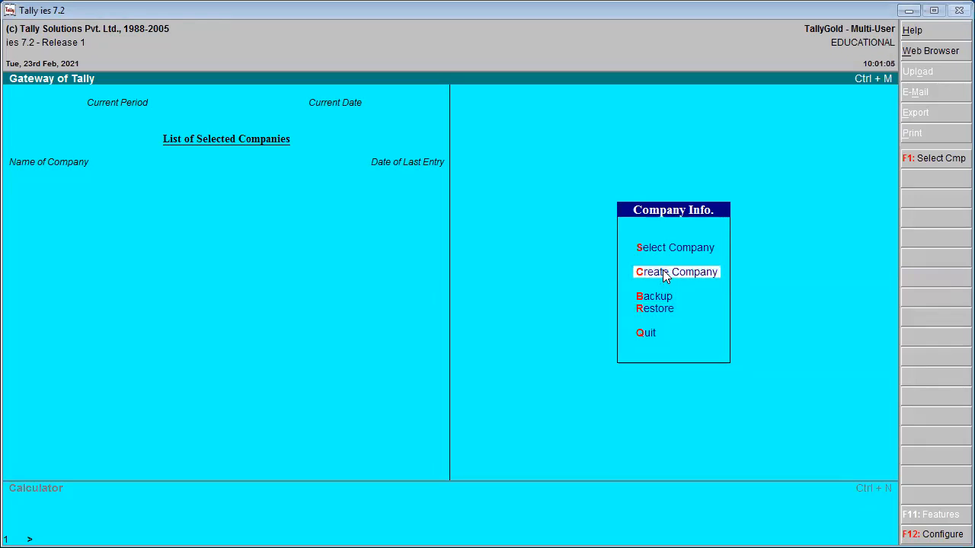
{"action": "left_click", "coordinate": [667, 248]}
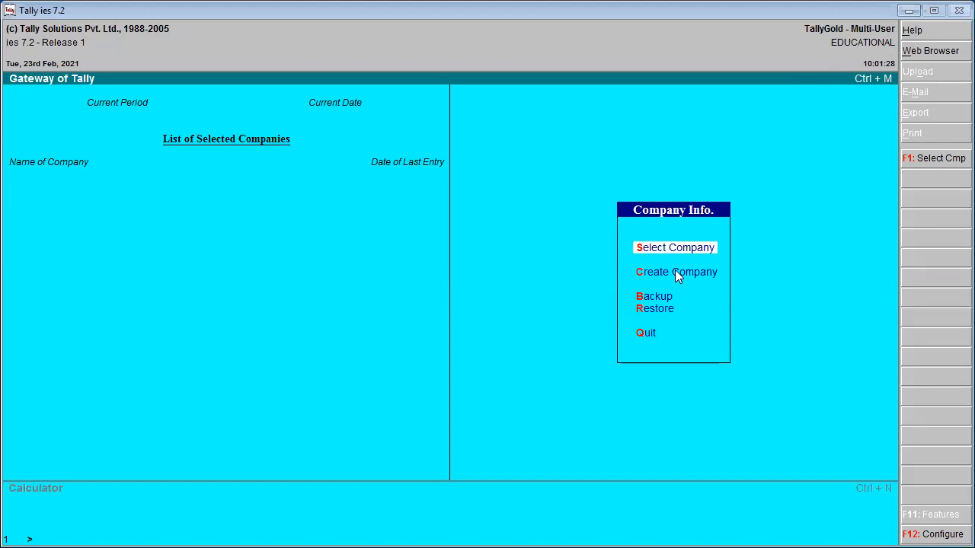
{"action": "key", "text": "Down"}
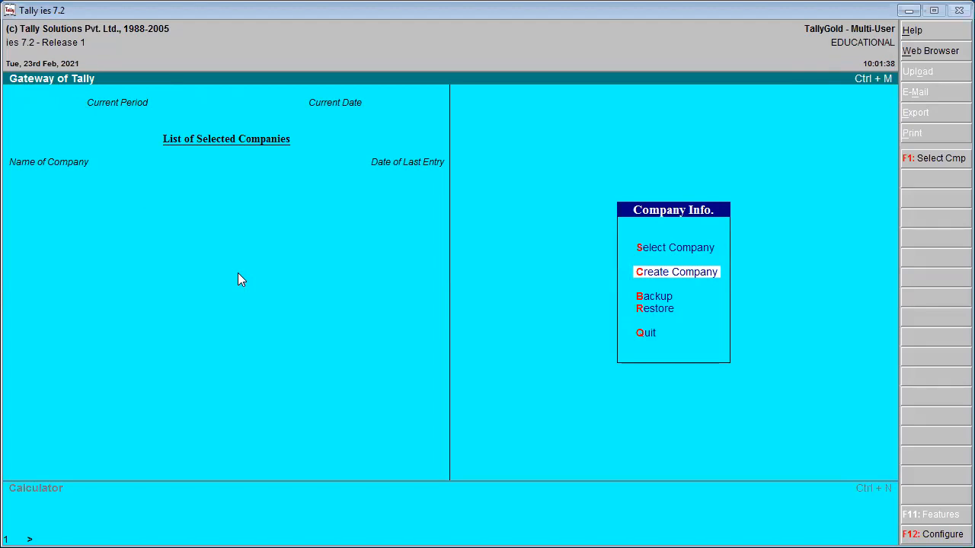
{"action": "key", "text": "Return"}
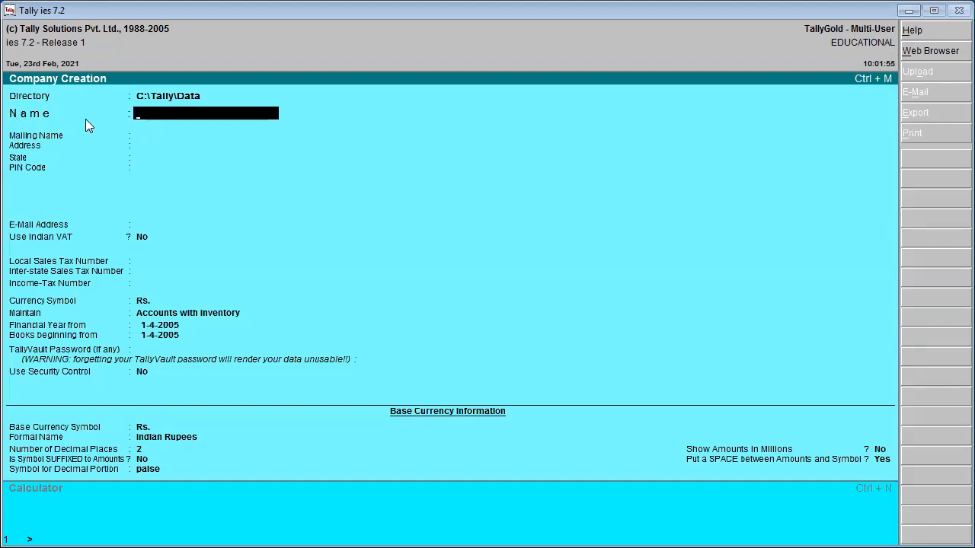
- Enter BSP as company and mailing name and Bhilai as the address
{"action": "type", "text": "BSP"}
{"action": "key", "text": "Return"}
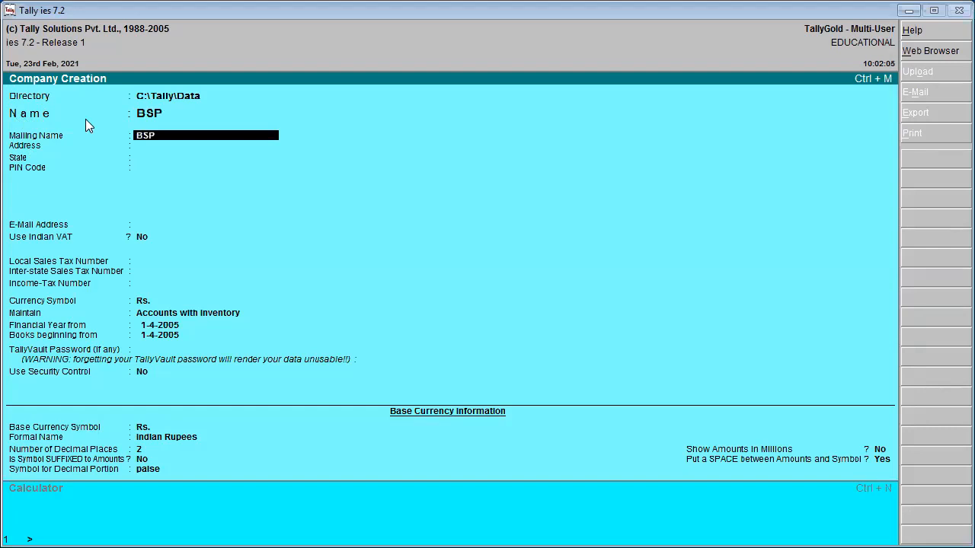
{"action": "key", "text": "Return"}
{"action": "type", "text": "B"}
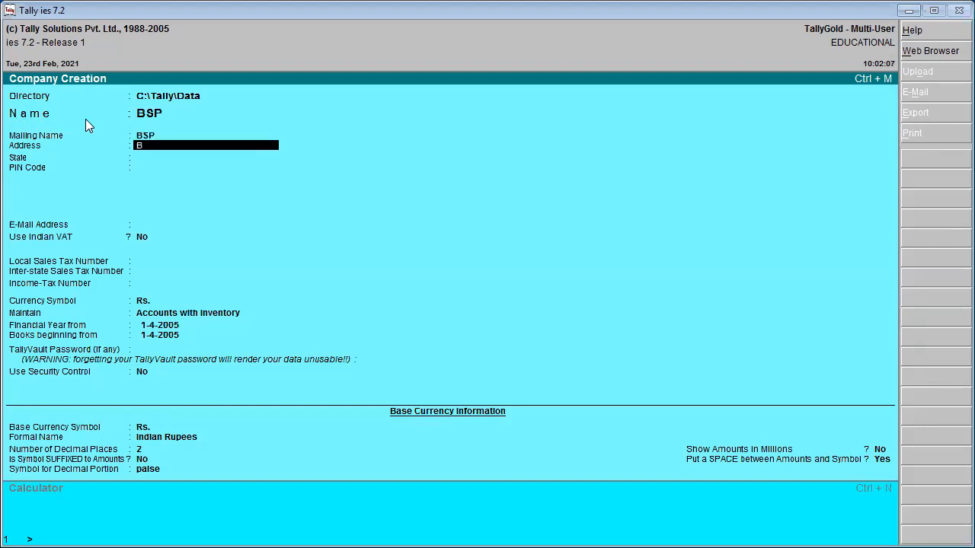
{"action": "type", "text": "hilai"}
{"action": "key", "text": "Return"}
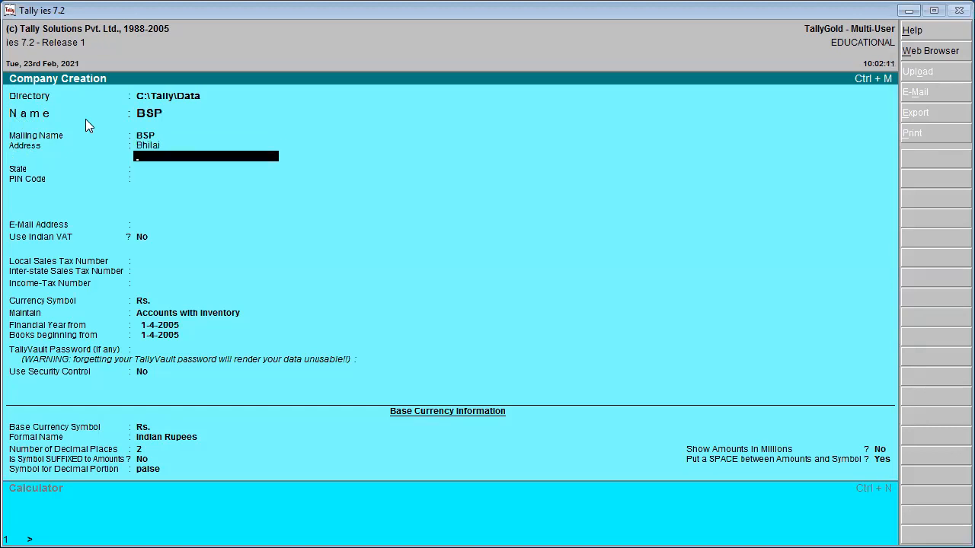
{"action": "key", "text": "Return"}
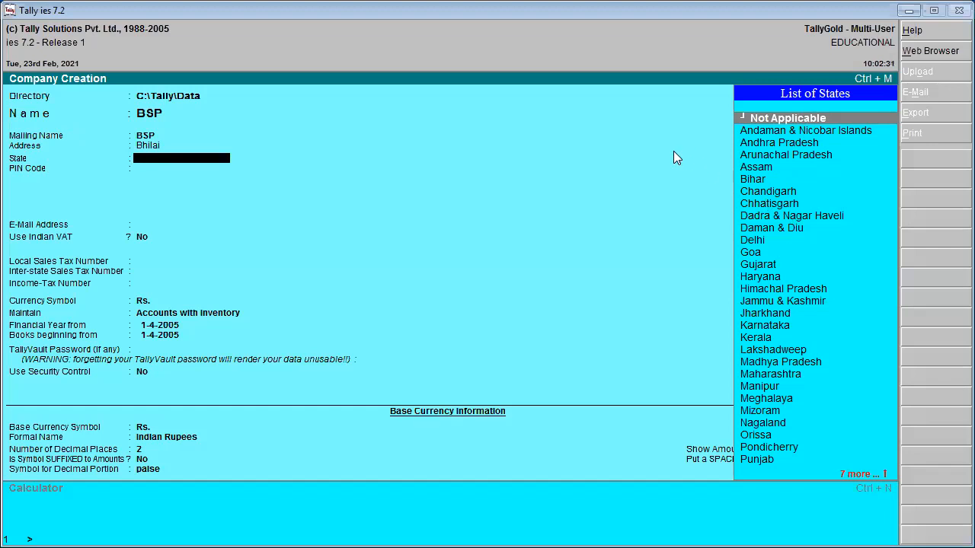
- Pick Chhatisgarh from the List of States
{"action": "key", "text": "Down"}
{"action": "key", "text": "Down"}
{"action": "key", "text": "Down"}
{"action": "key", "text": "Down"}
{"action": "key", "text": "Down"}
{"action": "key", "text": "Down"}
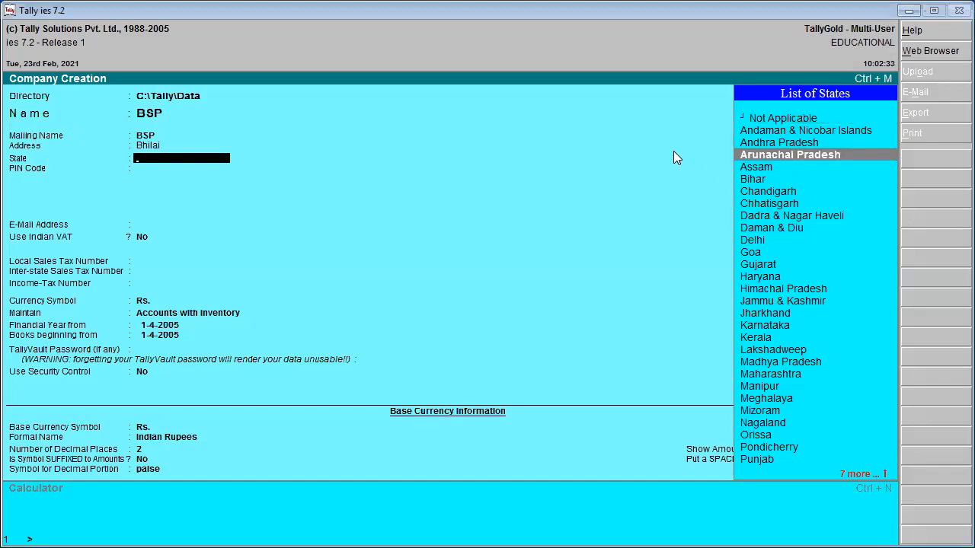
{"action": "key", "text": "Down"}
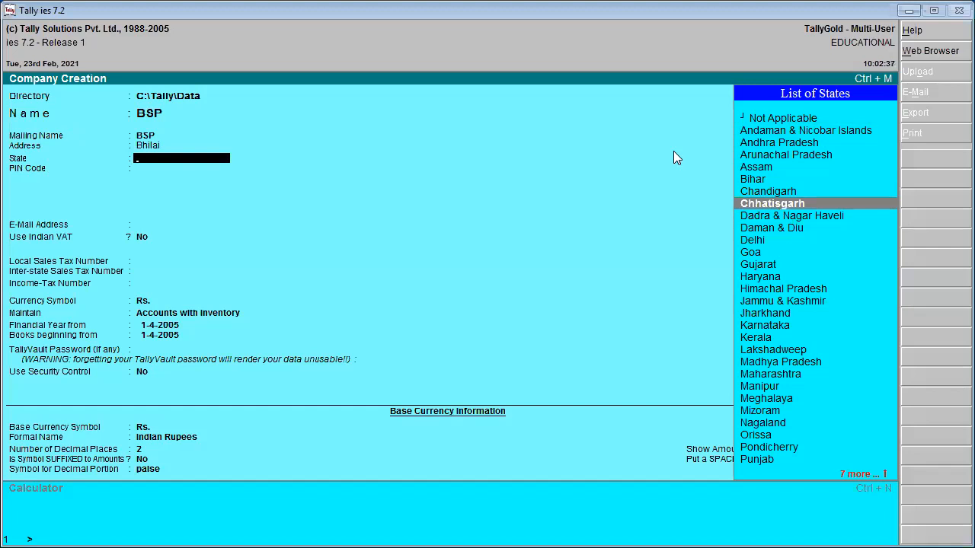
{"action": "key", "text": "Down"}
{"action": "key", "text": "Down"}
{"action": "key", "text": "Down"}
{"action": "key", "text": "Down"}
{"action": "key", "text": "Down"}
{"action": "key", "text": "Down"}
{"action": "key", "text": "Down"}
{"action": "key", "text": "Down"}
{"action": "key", "text": "Down"}
{"action": "key", "text": "Down"}
{"action": "key", "text": "Down"}
{"action": "key", "text": "Down"}
{"action": "key", "text": "Down"}
{"action": "key", "text": "Down"}
{"action": "key", "text": "Down"}
{"action": "key", "text": "Down"}
{"action": "key", "text": "Down"}
{"action": "key", "text": "Down"}
{"action": "key", "text": "Down"}
{"action": "key", "text": "Down"}
{"action": "key", "text": "Down"}
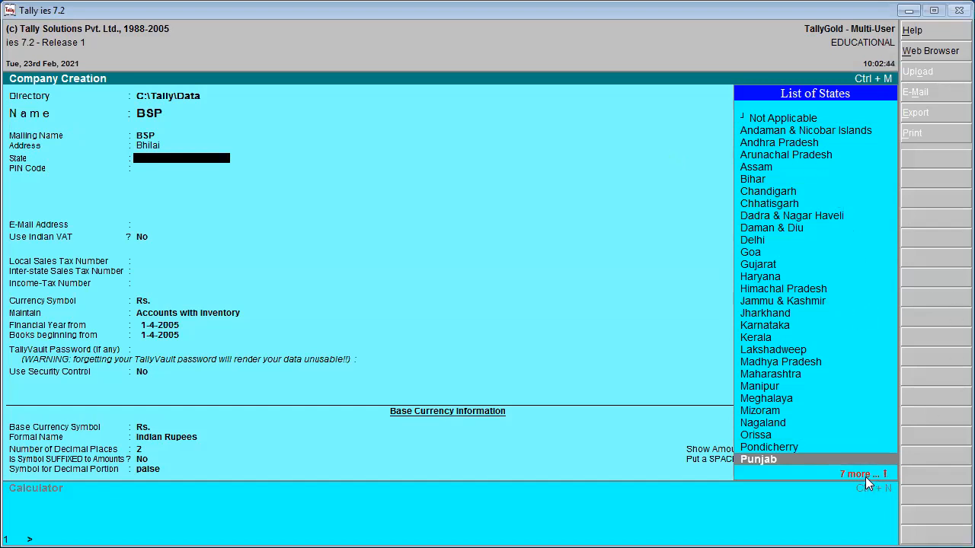
{"action": "key", "text": "Down"}
{"action": "key", "text": "Down"}
{"action": "key", "text": "Down"}
{"action": "key", "text": "Down"}
{"action": "key", "text": "Down"}
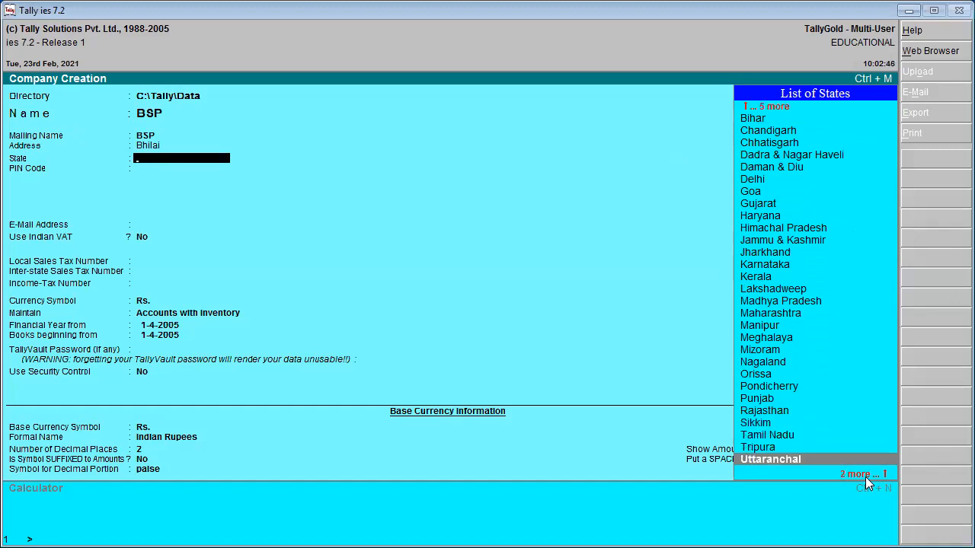
{"action": "type", "text": "C"}
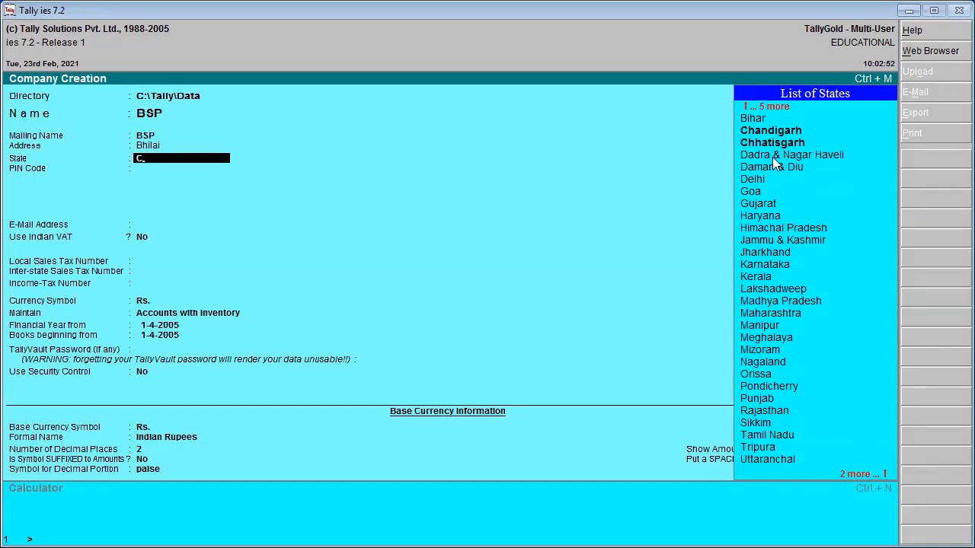
{"action": "key", "text": "Down"}
{"action": "key", "text": "Down"}
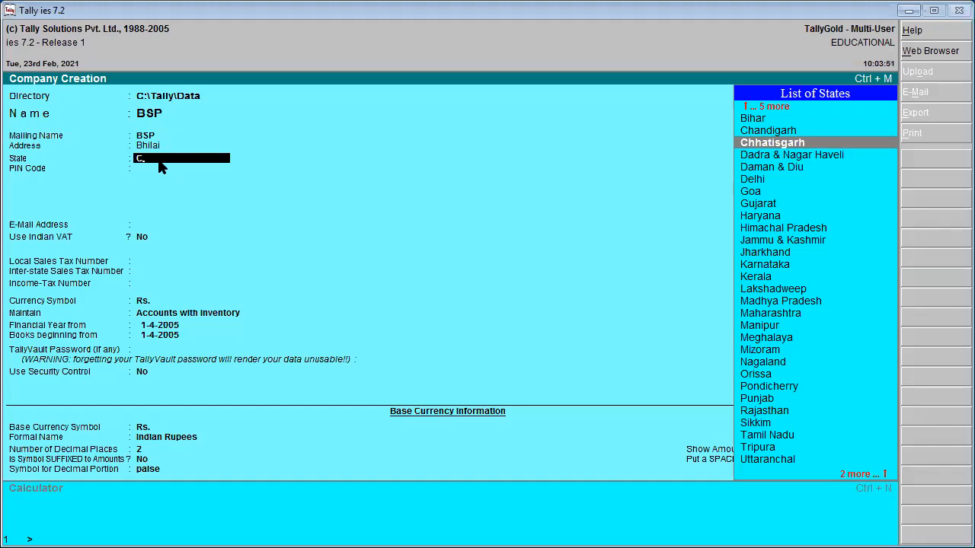
{"action": "key", "text": "Return"}
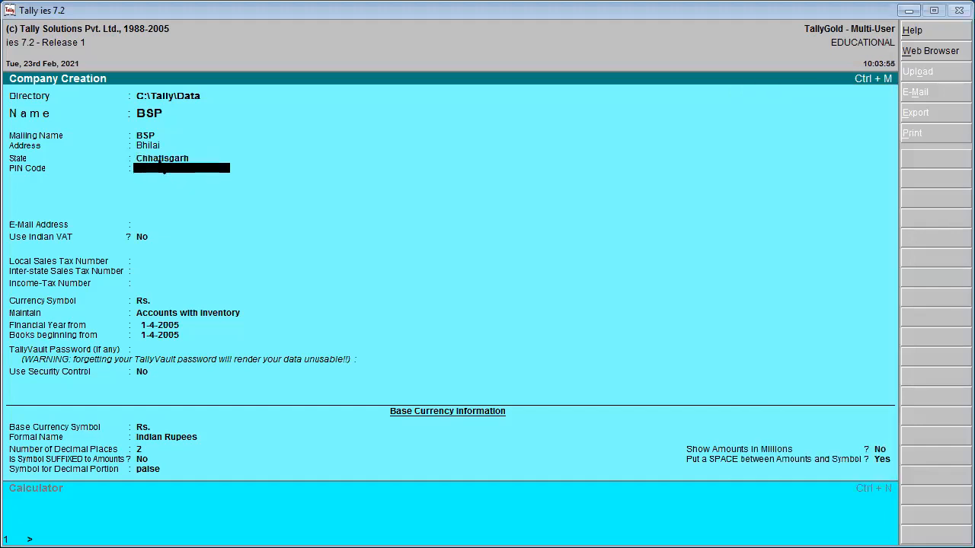
- Enter PIN code 491001 and the company's e-mail address
{"action": "type", "text": "491001"}
{"action": "key", "text": "Return"}
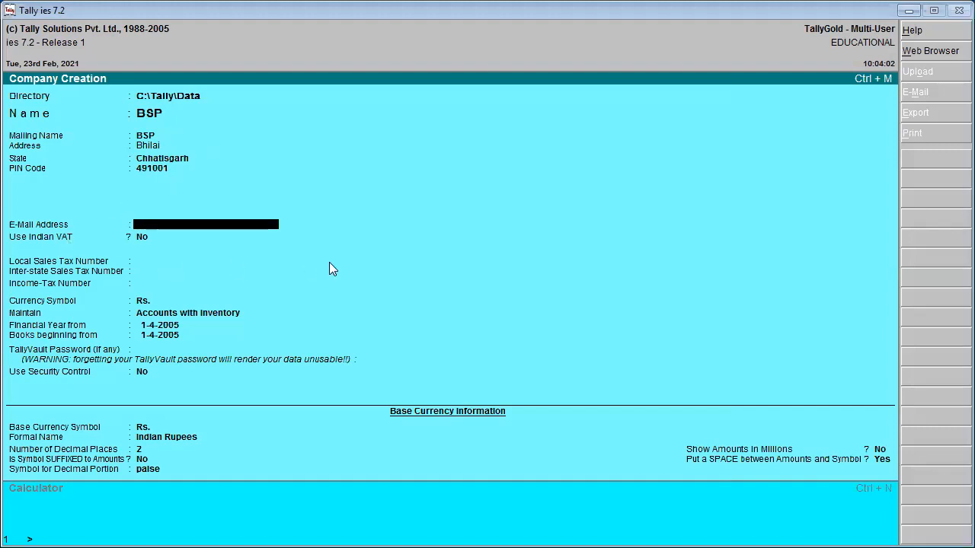
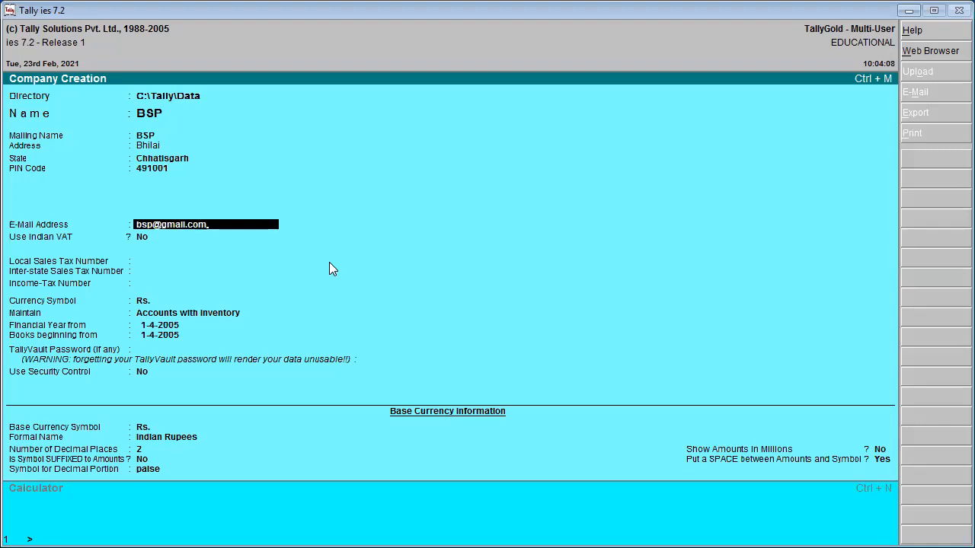
{"action": "key", "text": "Return"}
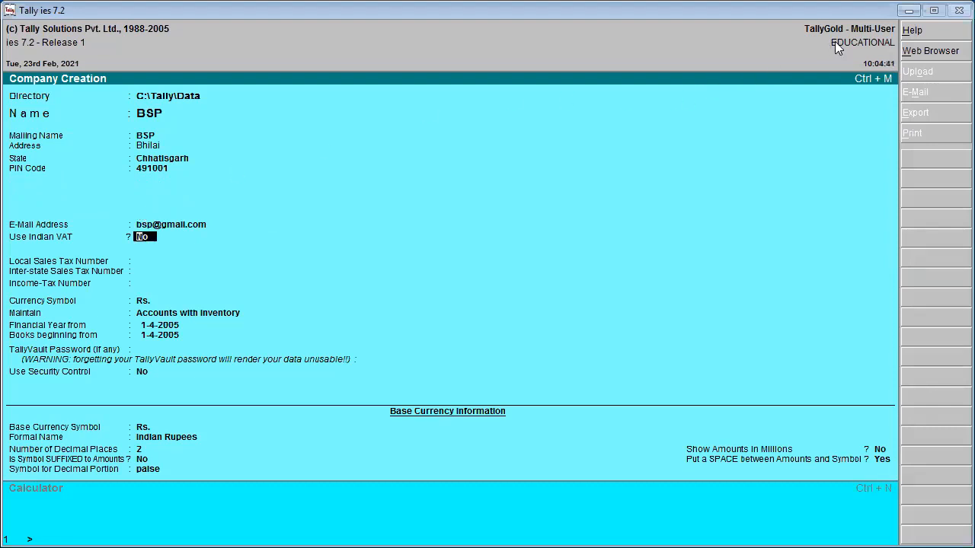
- Leave VAT off and enter tax numbers 999, 777 and 666
{"action": "key", "text": "Return"}
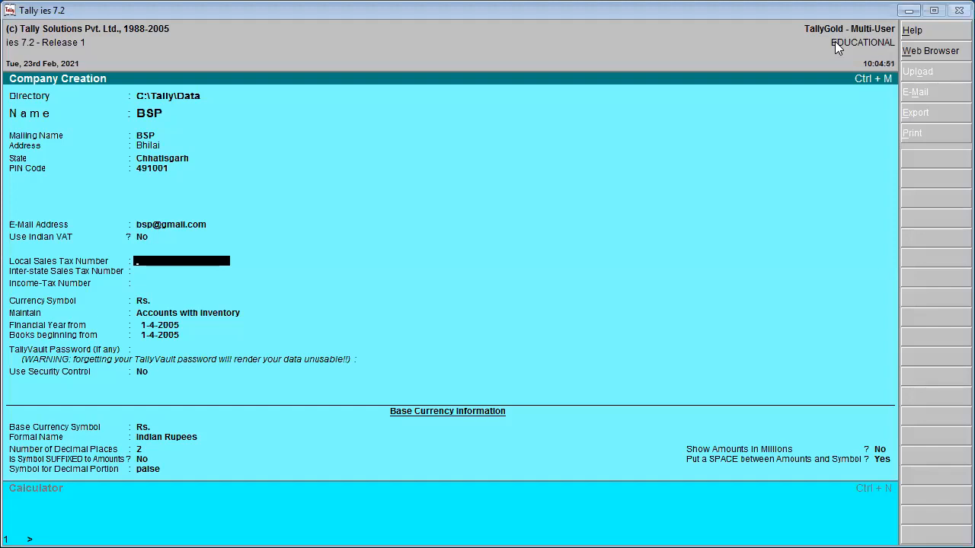
{"action": "type", "text": "999"}
{"action": "key", "text": "Return"}
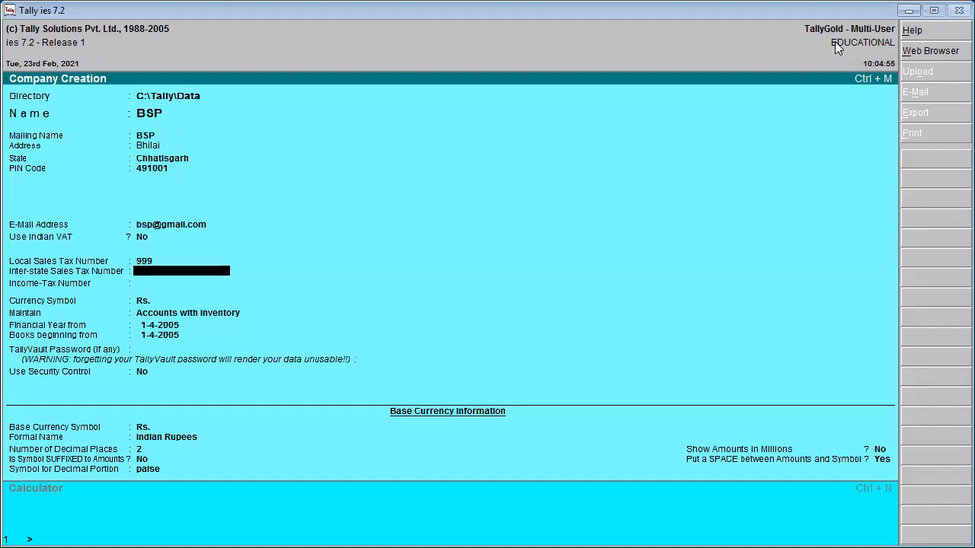
{"action": "type", "text": "777"}
{"action": "key", "text": "Return"}
{"action": "type", "text": "666"}
{"action": "key", "text": "Return"}
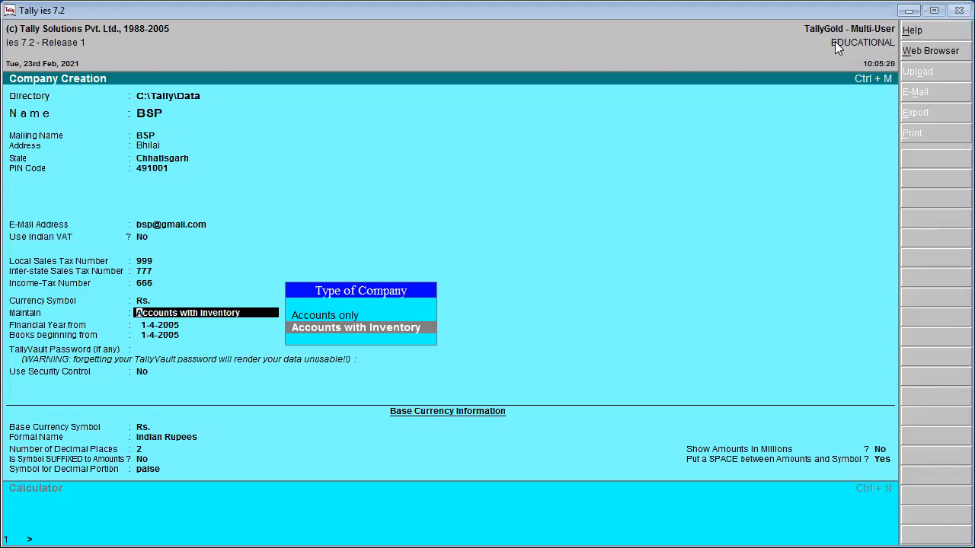
- Change the Maintain type to Accounts Only
{"action": "key", "text": "Up"}
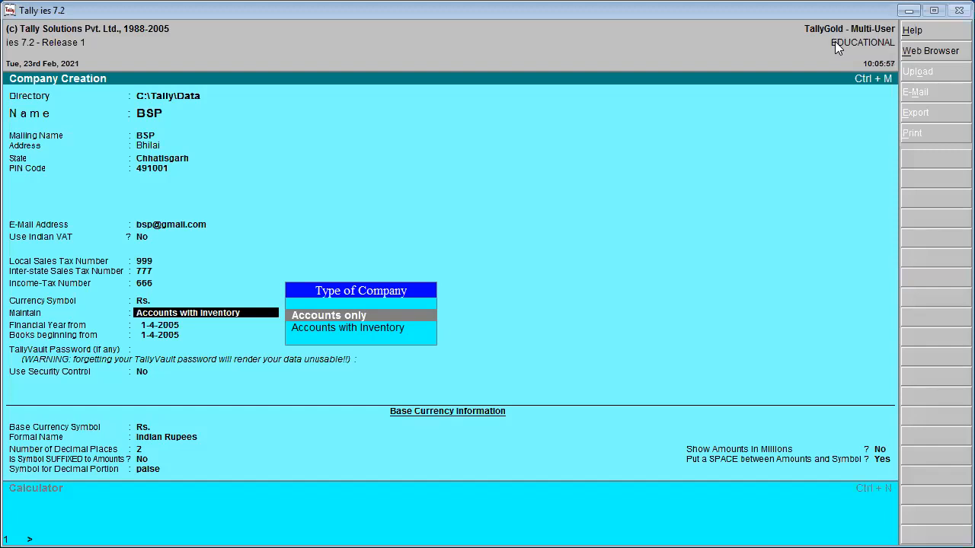
{"action": "key", "text": "Return"}
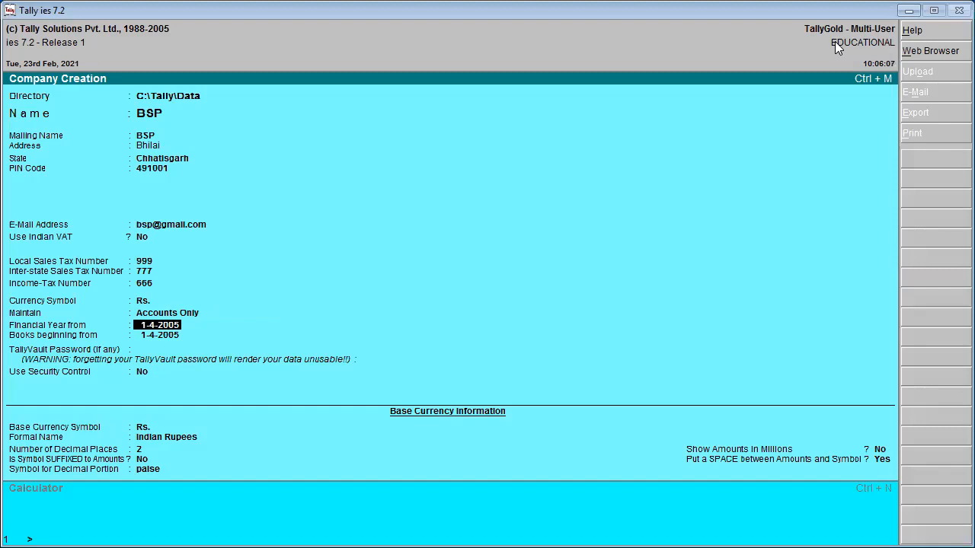
- Keep financial year 1-4-2005, an empty TallyVault password and security control off
{"action": "key", "text": "Return"}
{"action": "key", "text": "Return"}
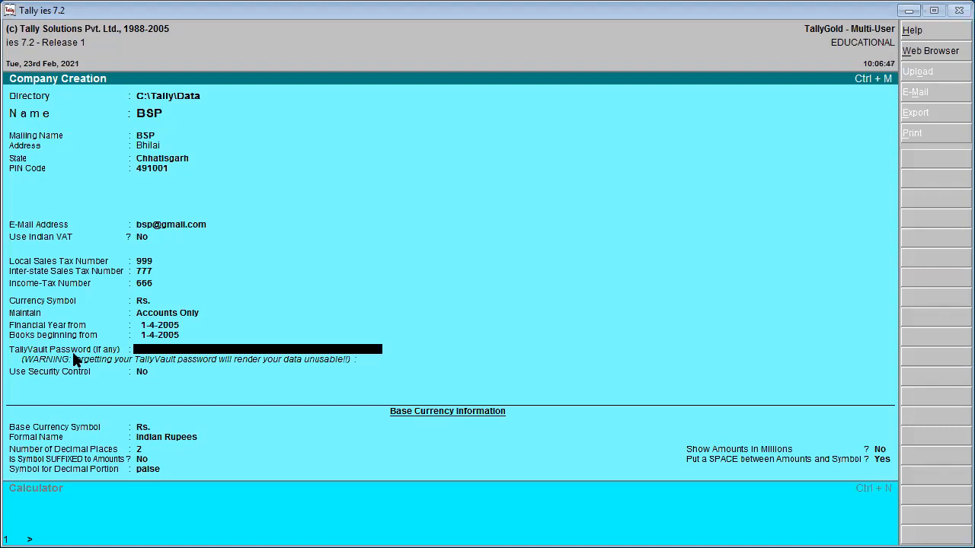
{"action": "key", "text": "Return"}
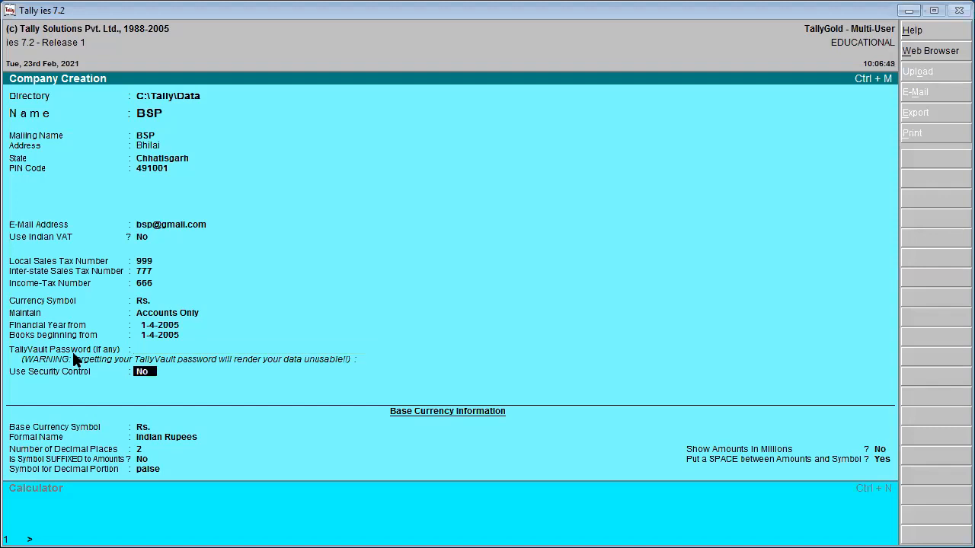
{"action": "key", "text": "Return"}
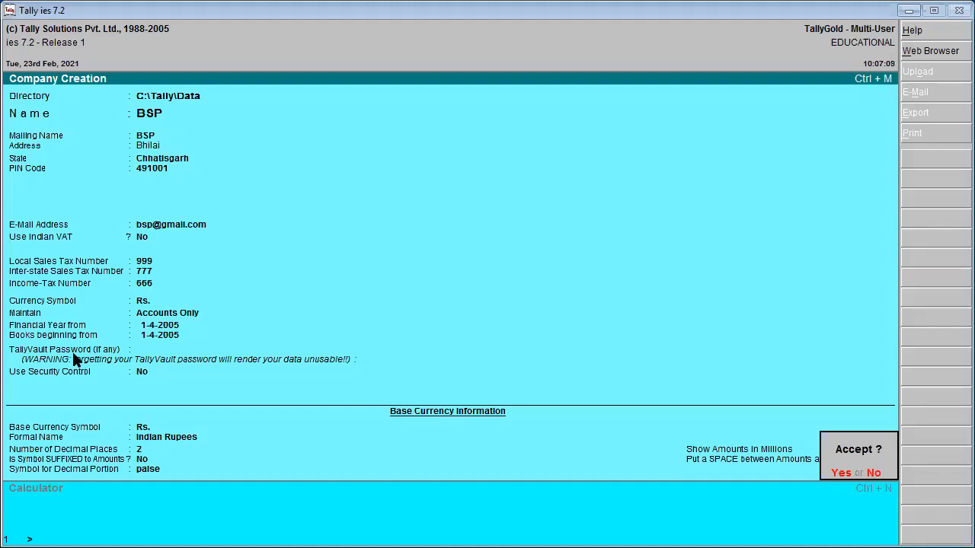
- Answer Yes at Accept? to save company BSP
{"action": "key", "text": "y"}
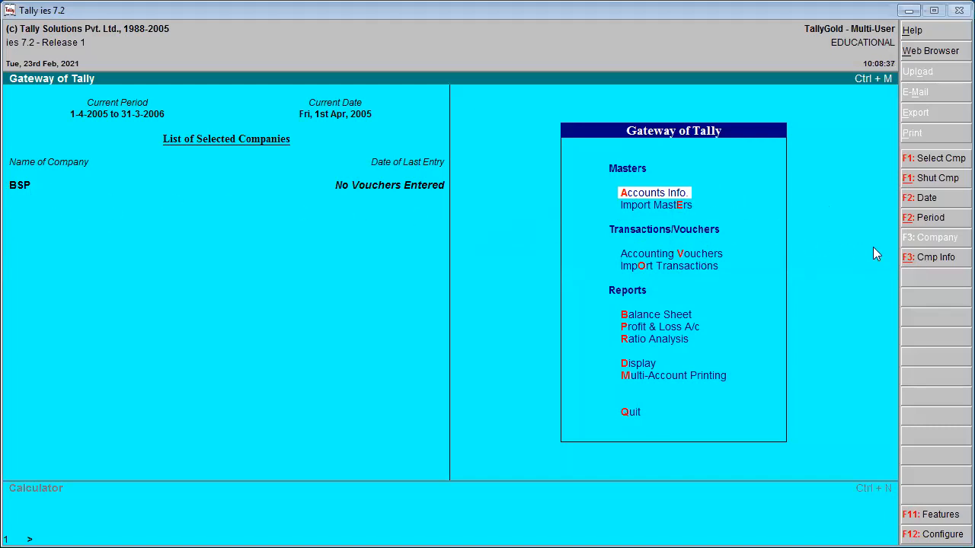
- Start a new company and name it BSP22
{"action": "left_click", "coordinate": [942, 259]}
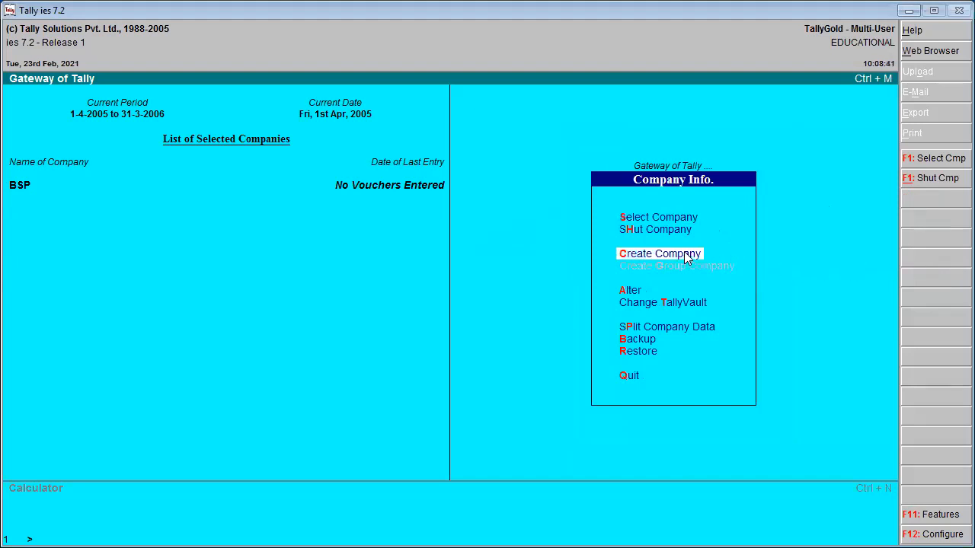
{"action": "left_click", "coordinate": [660, 253]}
{"action": "type", "text": "B"}
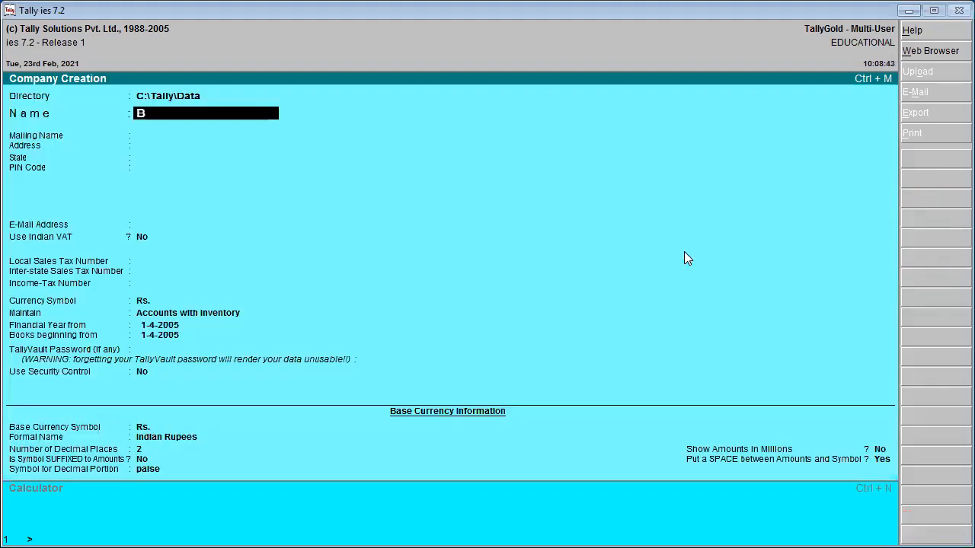
{"action": "type", "text": "SP22"}
- Accept BSP22's defaults, keeping Accounts with Inventory and the default financial year
{"action": "key", "text": "Return"}
{"action": "key", "text": "Return"}
{"action": "key", "text": "Return"}
{"action": "key", "text": "Return"}
{"action": "key", "text": "Return"}
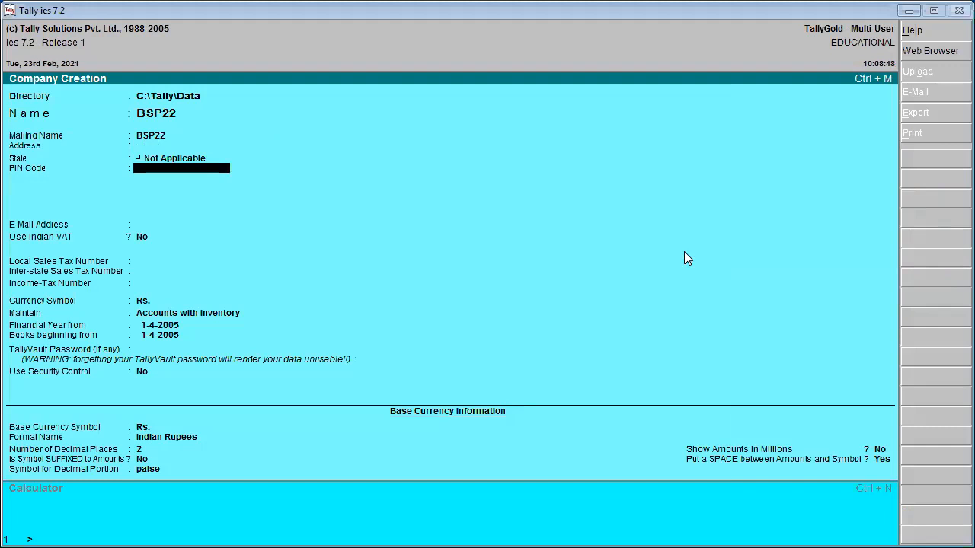
{"action": "key", "text": "Return"}
{"action": "key", "text": "Return"}
{"action": "key", "text": "Return"}
{"action": "key", "text": "Return"}
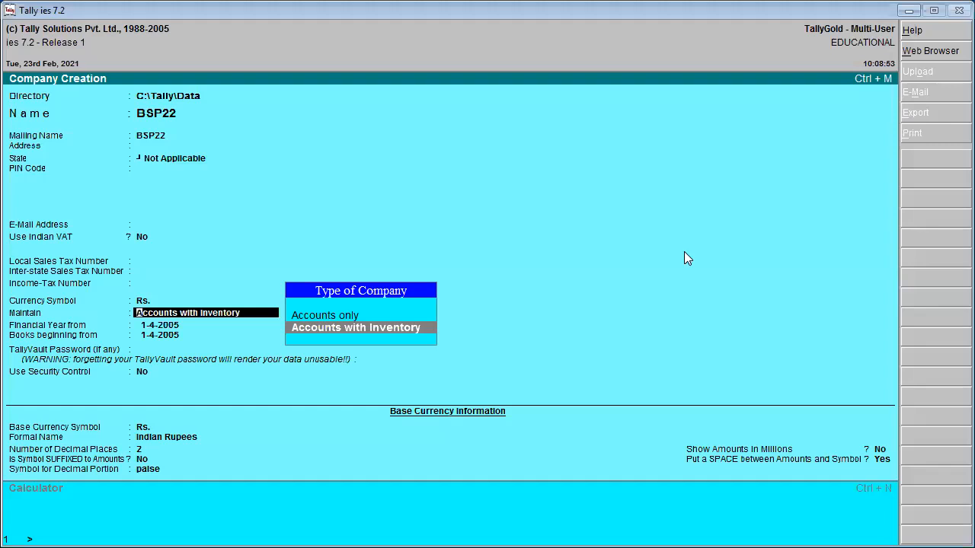
{"action": "key", "text": "Return"}
{"action": "key", "text": "Return"}
{"action": "key", "text": "Return"}
{"action": "key", "text": "Return"}
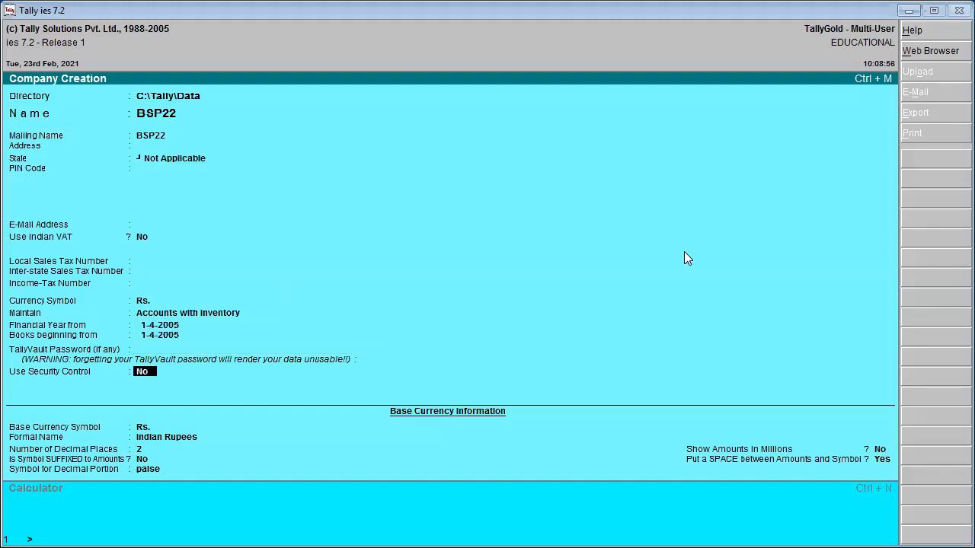
{"action": "key", "text": "Return"}
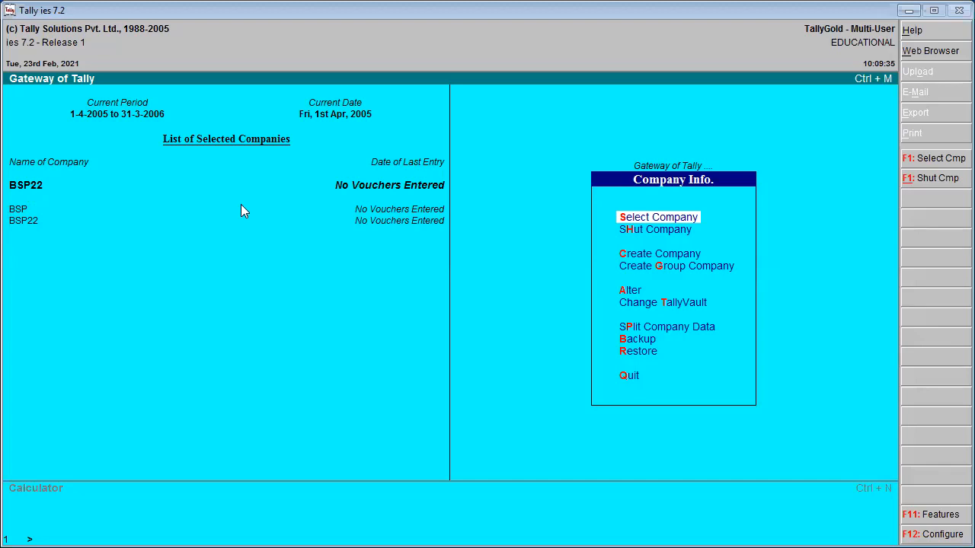
- Return to the Gateway and load BSP as the current company via F1: Select Cmp
{"action": "key", "text": "Escape"}
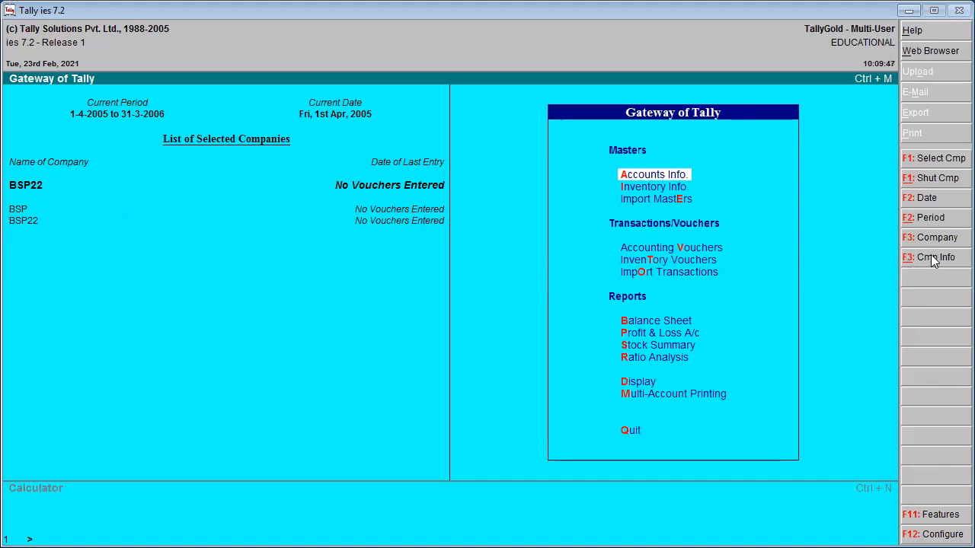
{"action": "left_click", "coordinate": [937, 160]}
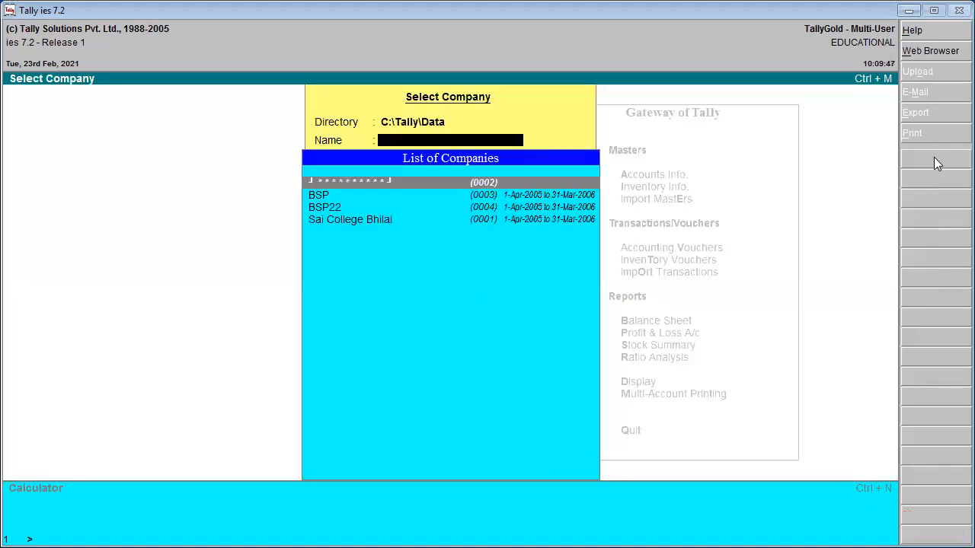
{"action": "key", "text": "Down"}
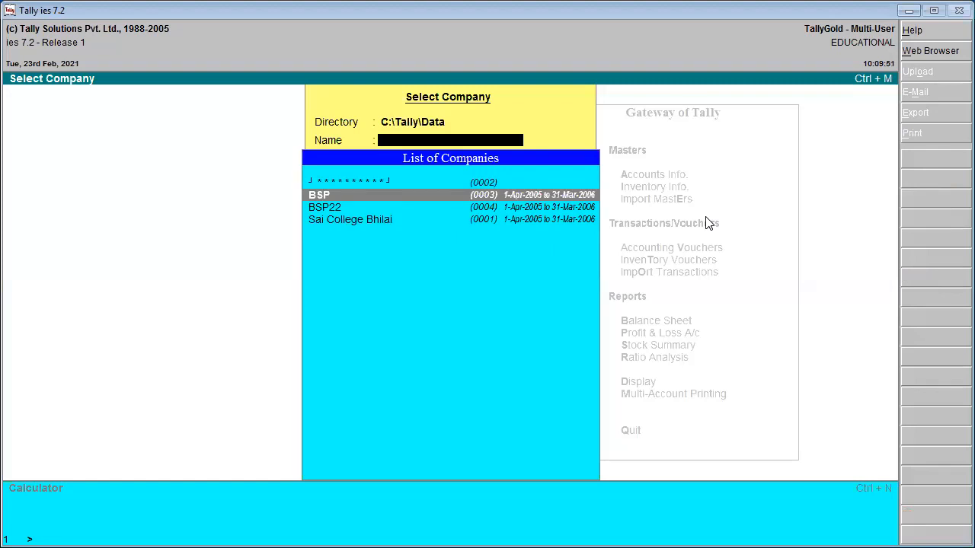
{"action": "key", "text": "Return"}
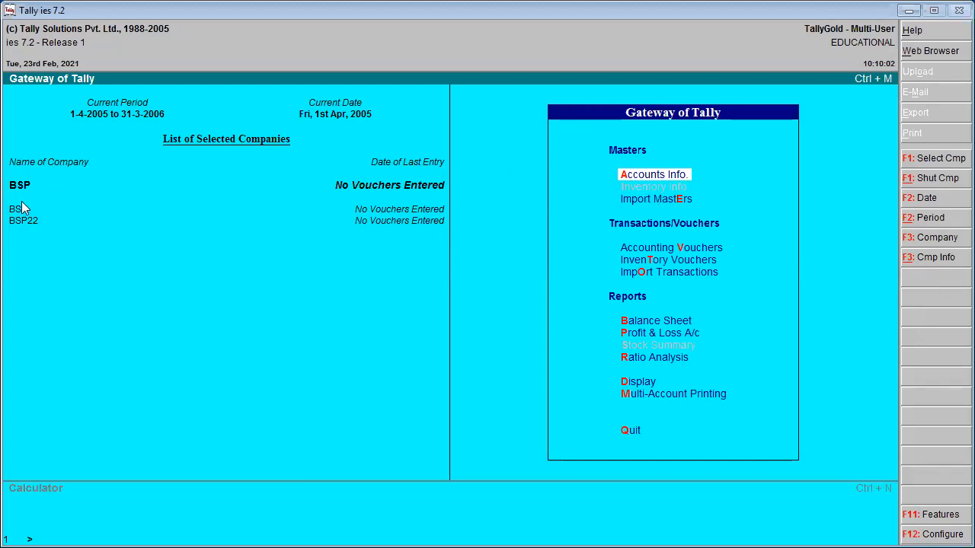
- Shut BSP22 first, then shut BSP with F1: Shut Cmp
{"action": "left_click", "coordinate": [924, 177]}
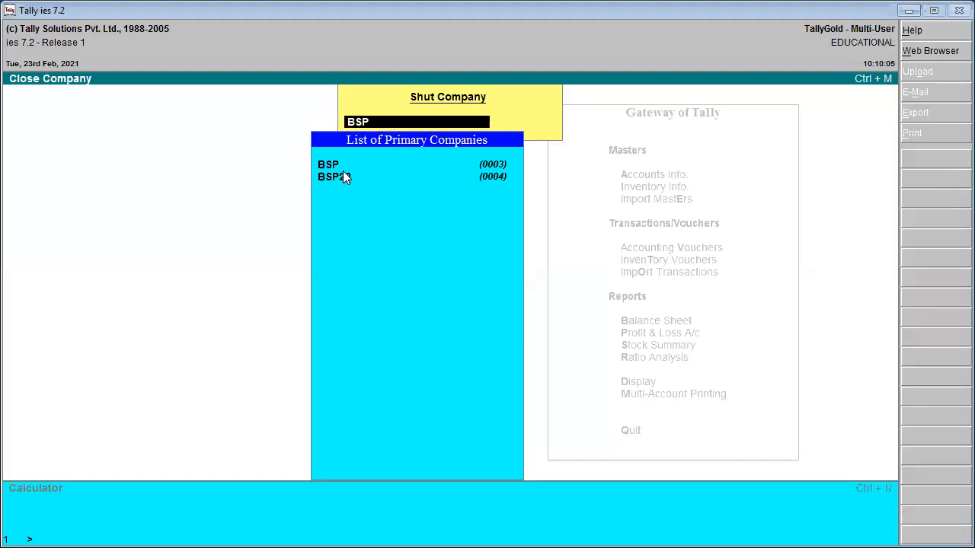
{"action": "left_click", "coordinate": [342, 175]}
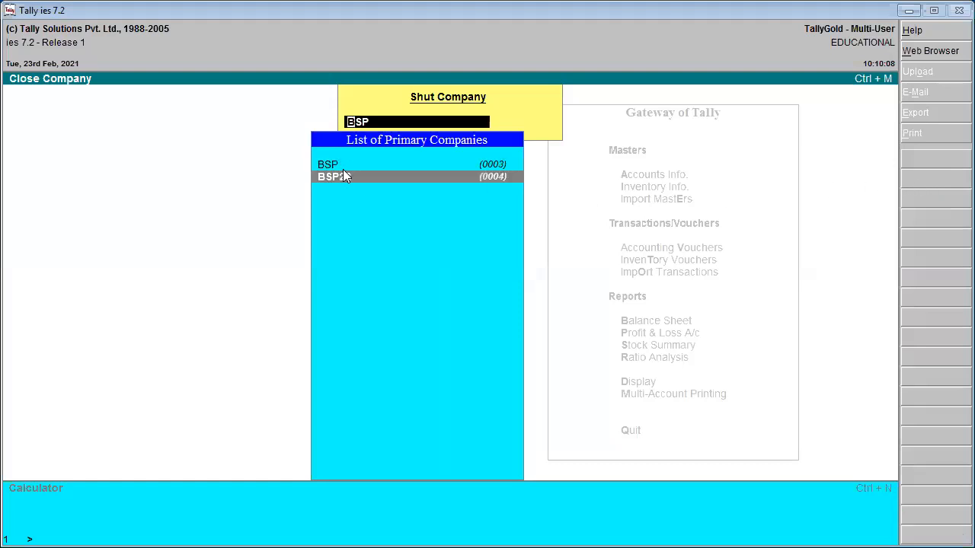
{"action": "left_click", "coordinate": [343, 174]}
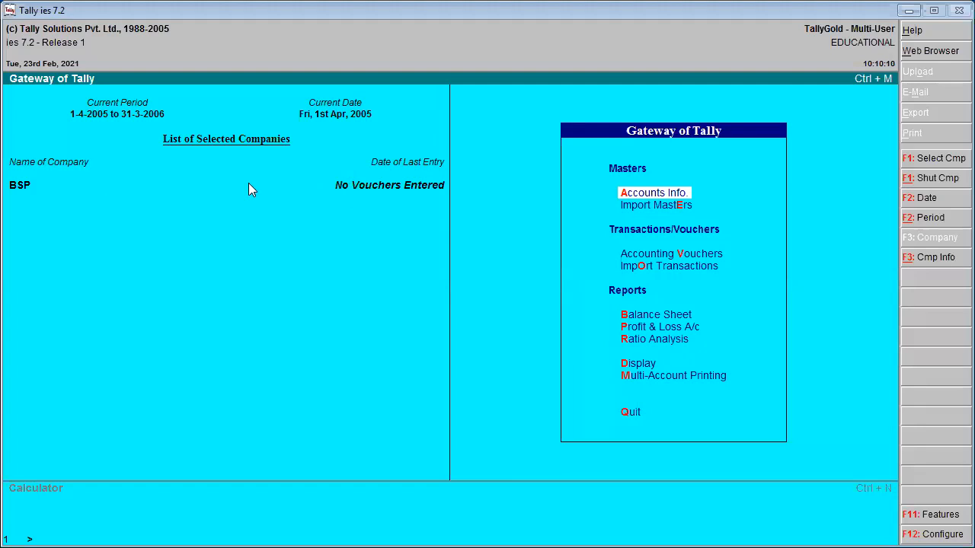
{"action": "left_click", "coordinate": [945, 178]}
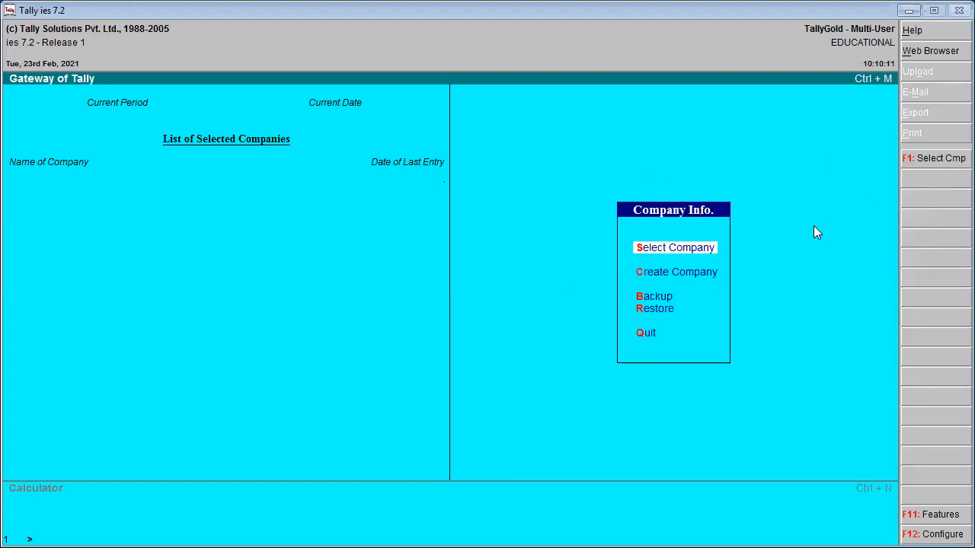